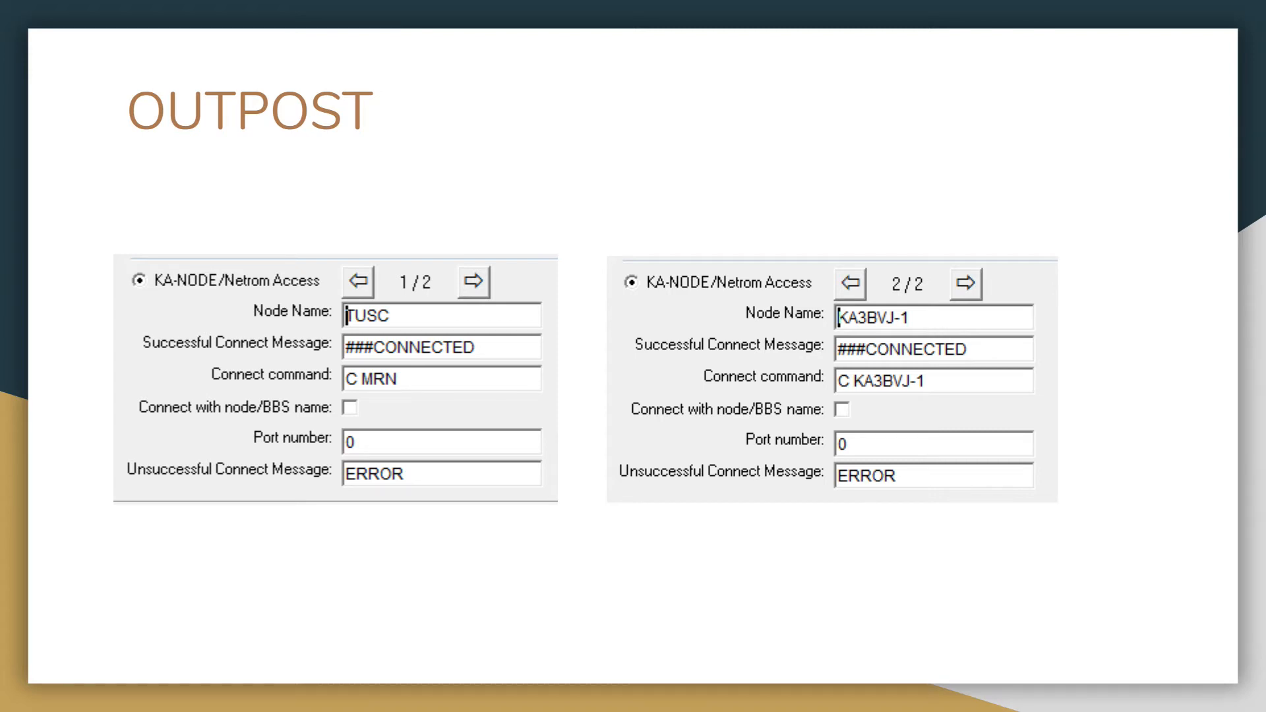
Switch to Outpost and define a new BBS with friendly name and connect name KA3BVJ-1, using the KPC3+ TNC.
{"action": "key", "text": "Escape"}
{"action": "left_click", "coordinate": [1177, 10]}
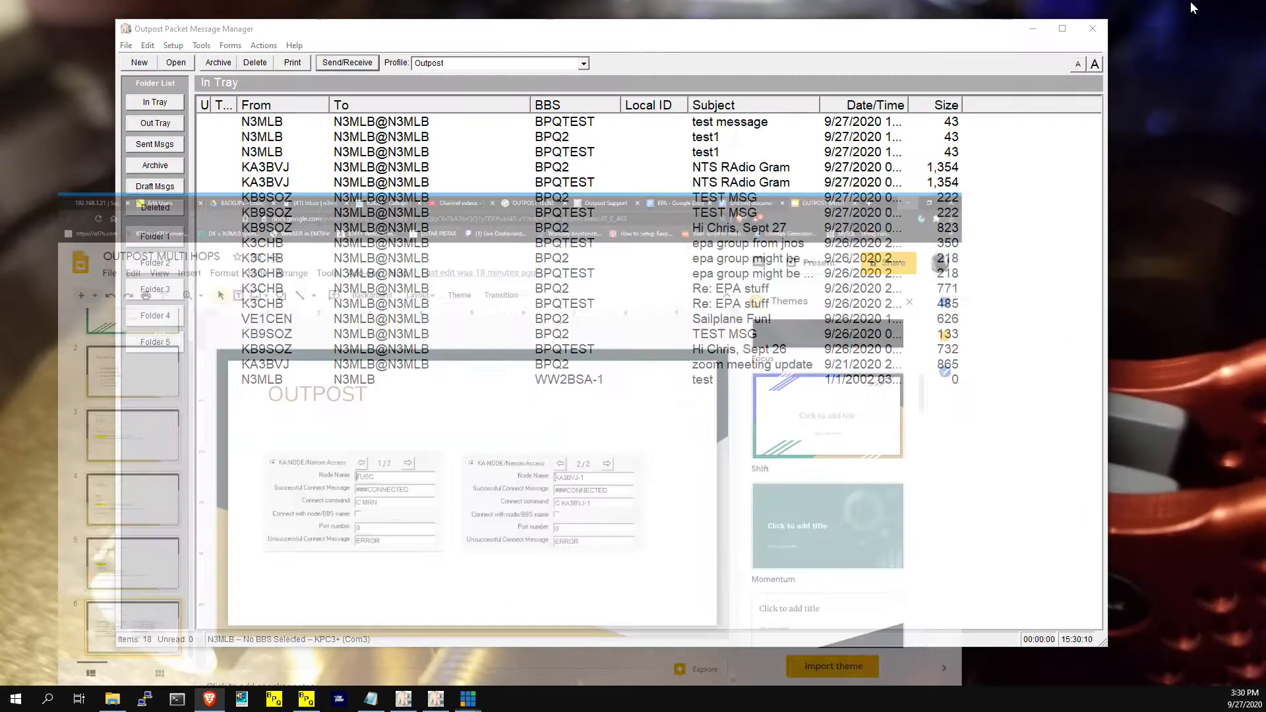
{"action": "left_click", "coordinate": [173, 45]}
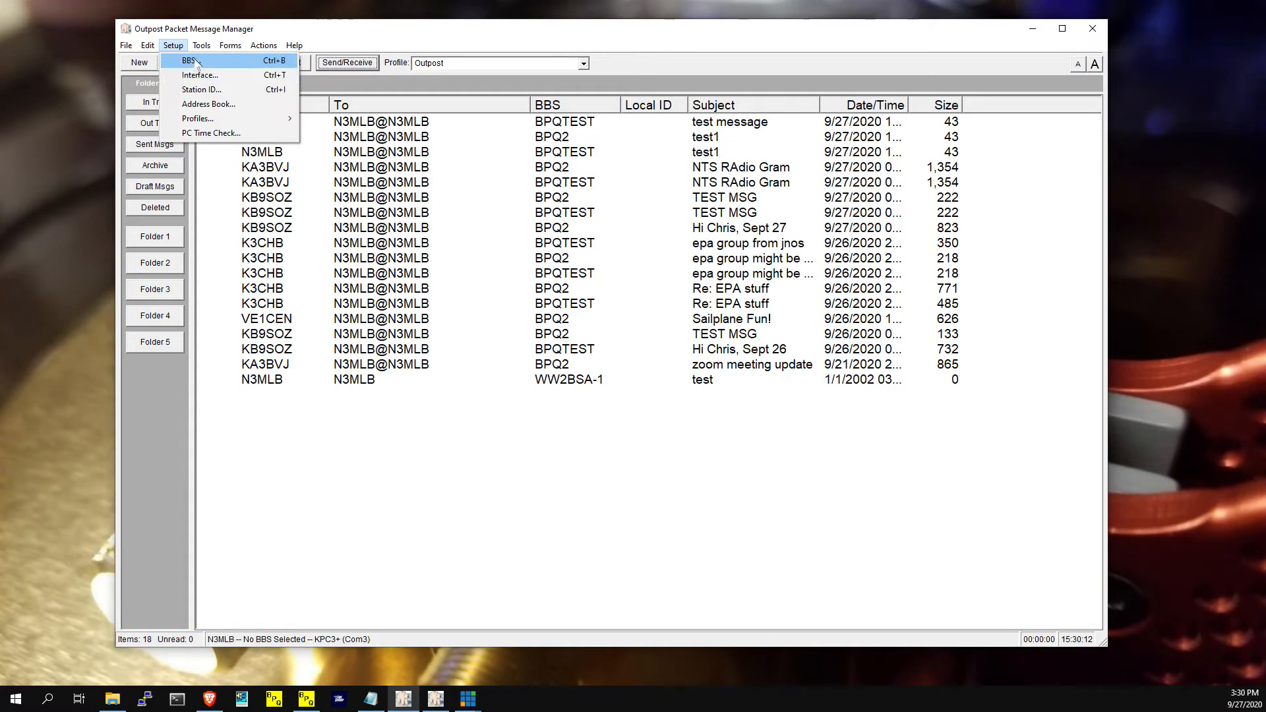
{"action": "left_click", "coordinate": [196, 64]}
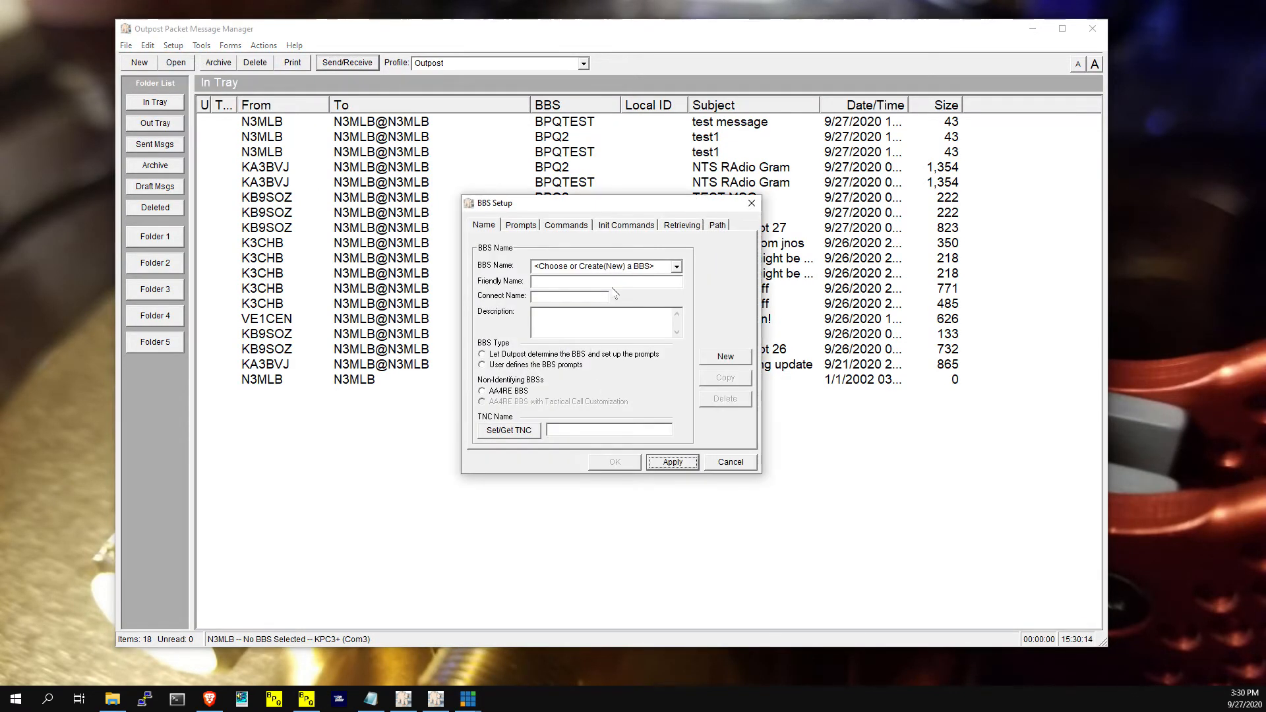
{"action": "left_click", "coordinate": [746, 358]}
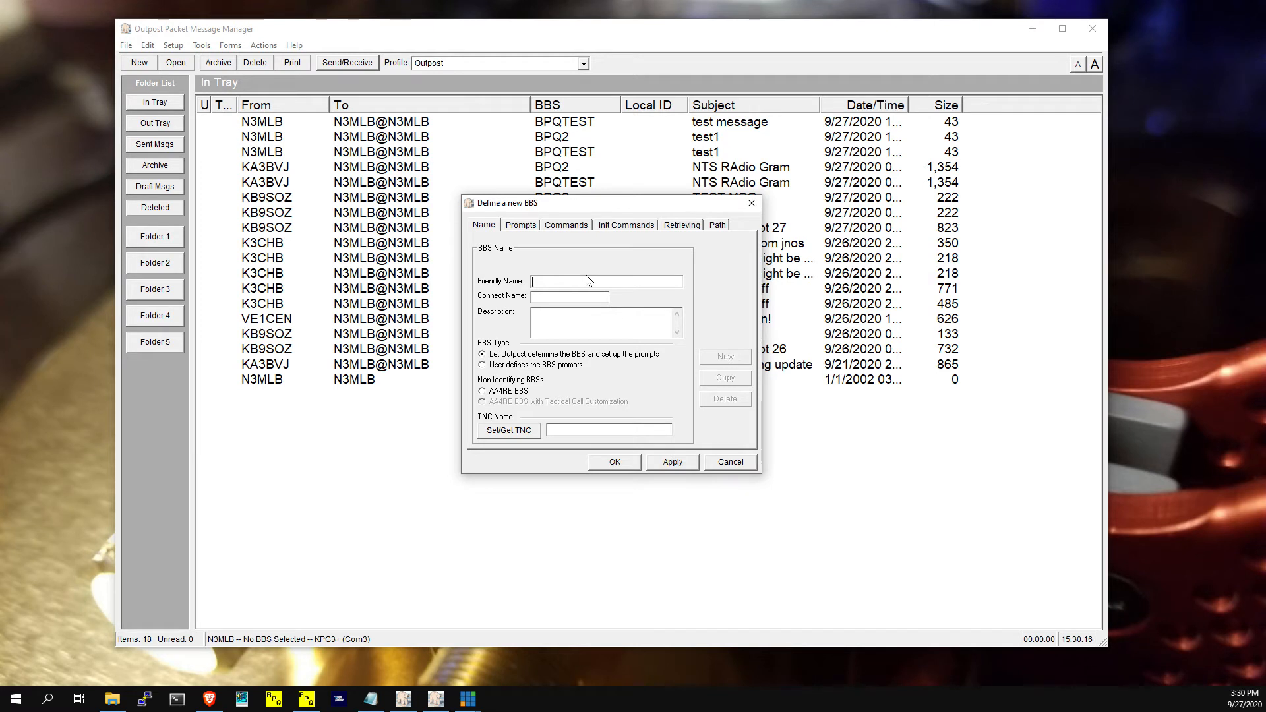
{"action": "type", "text": "KA3BVJ-1"}
{"action": "key", "text": "Tab"}
{"action": "type", "text": "KA3BVJ-1"}
{"action": "left_click", "coordinate": [504, 432]}
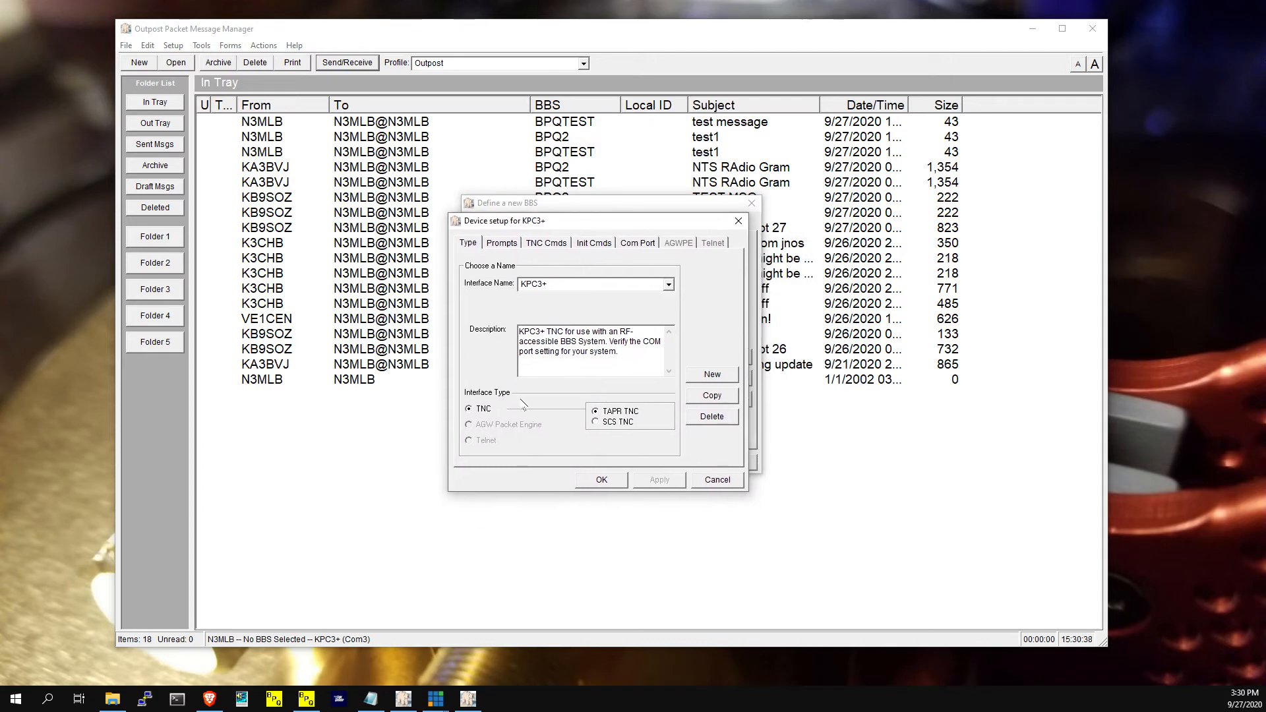
{"action": "left_click", "coordinate": [616, 480]}
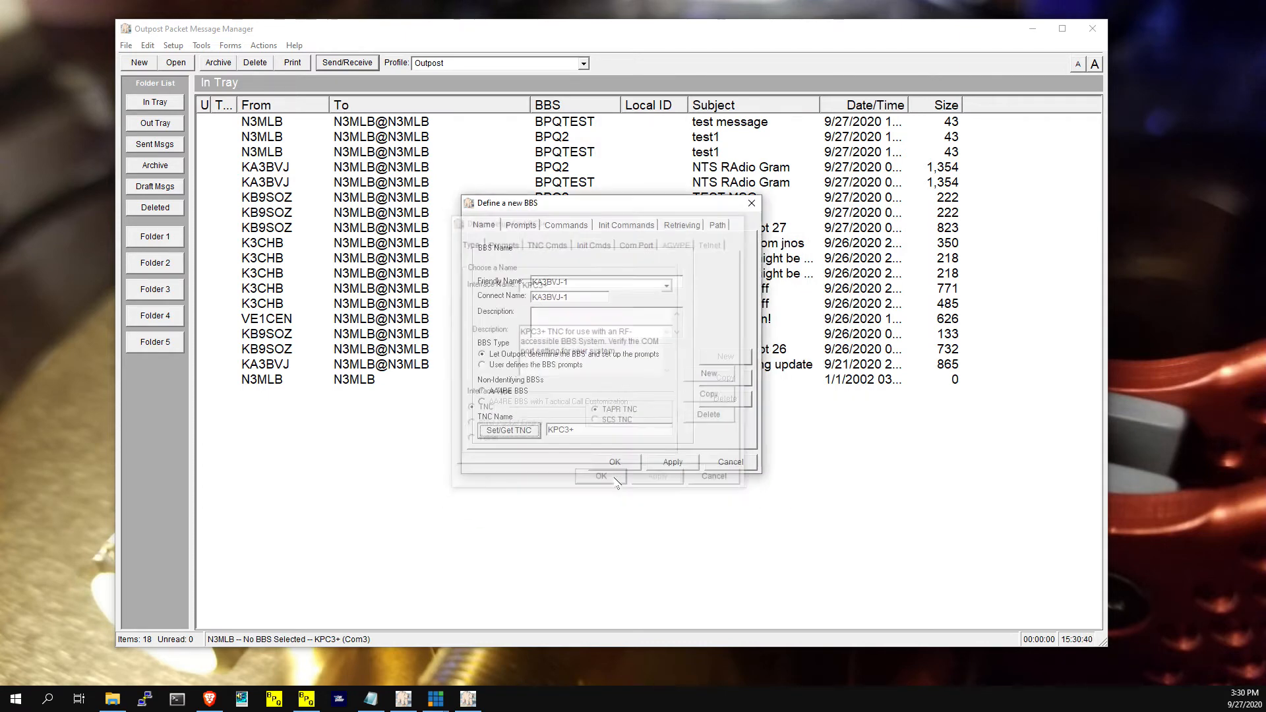
Set the BBS path to KA-NODE/Netrom access and add node TUSC with success message ###CONNECTED and connect command C MRN.
{"action": "left_click", "coordinate": [717, 225]}
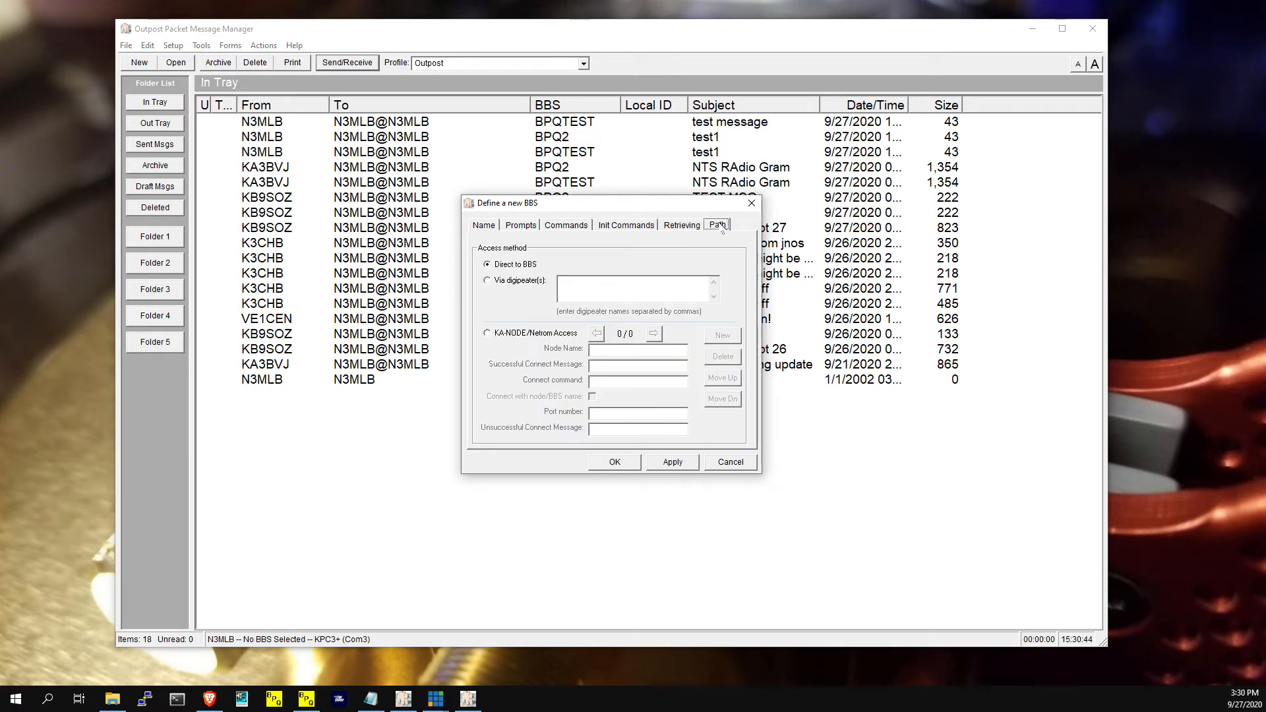
{"action": "left_click", "coordinate": [489, 335]}
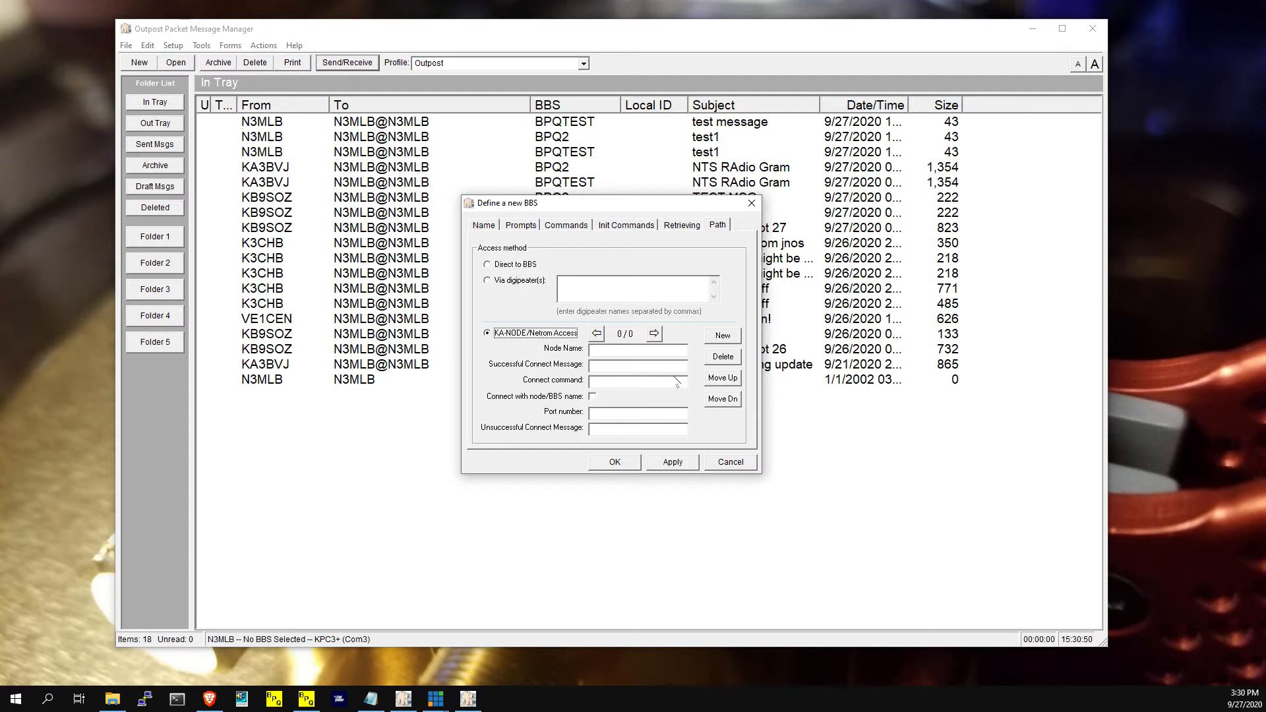
{"action": "left_click", "coordinate": [722, 336]}
{"action": "type", "text": "TUSC"}
{"action": "type", "text": "###"}
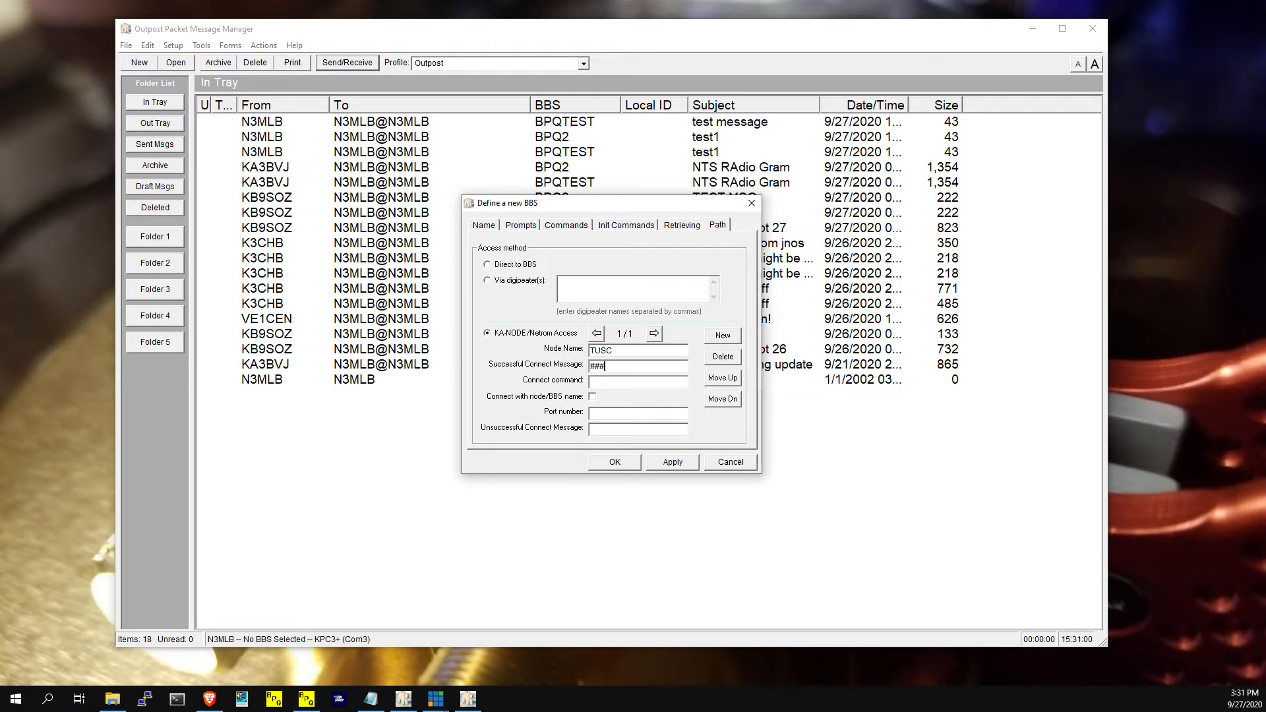
{"action": "type", "text": "CONNECTED"}
{"action": "key", "text": "Tab"}
{"action": "type", "text": "C MRN"}
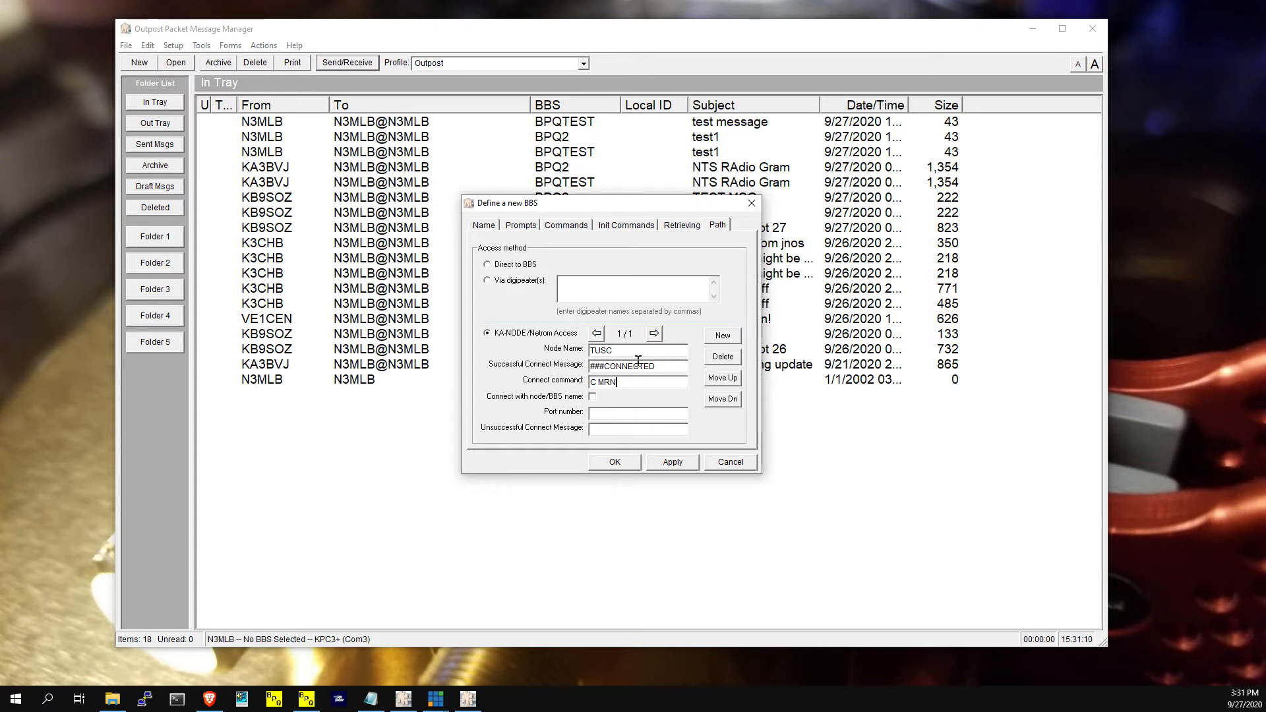
Set the TUSC node's port number to 0 and its unsuccessful connect message to UNSUCESSFUL.
{"action": "key", "text": "shift+Tab"}
{"action": "left_click", "coordinate": [619, 414]}
{"action": "type", "text": "0"}
{"action": "type", "text": "UN"}
{"action": "type", "text": "SUCESSFU"}
{"action": "type", "text": "L"}
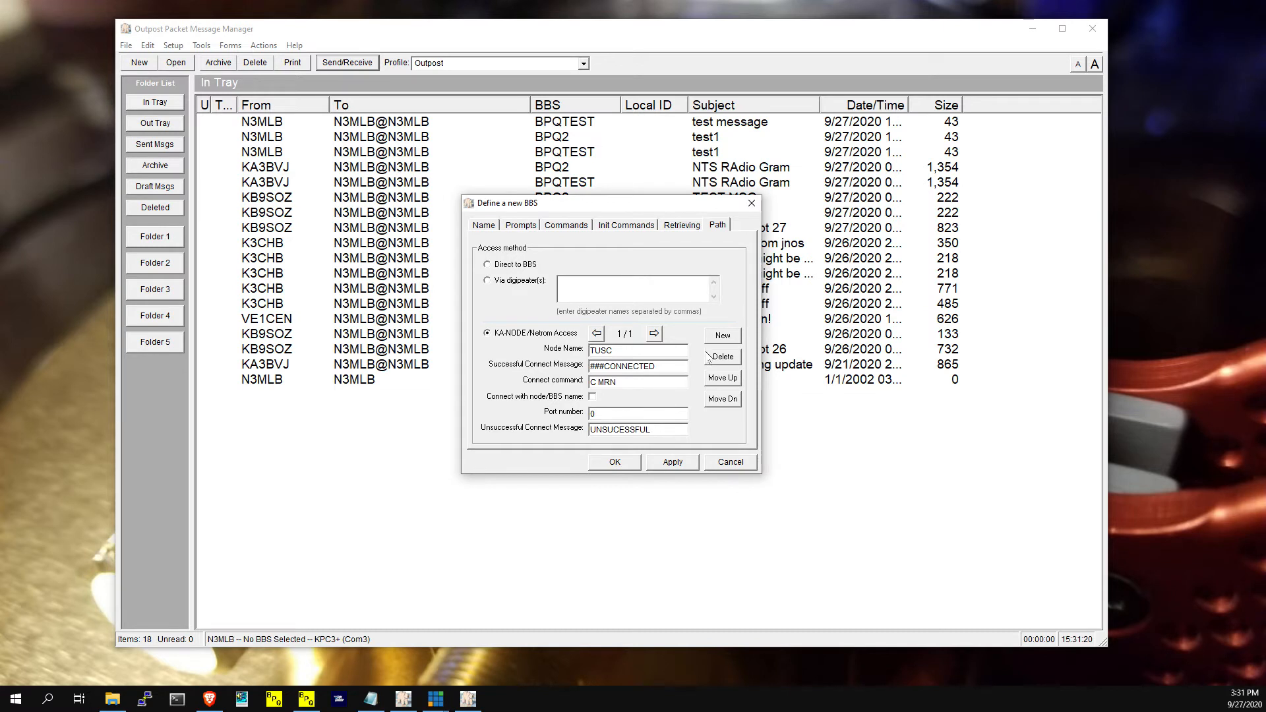
{"action": "key", "text": "shift+Tab"}
{"action": "key", "text": "shift+Tab"}
{"action": "key", "text": "shift+Tab"}
{"action": "left_click", "coordinate": [725, 337]}
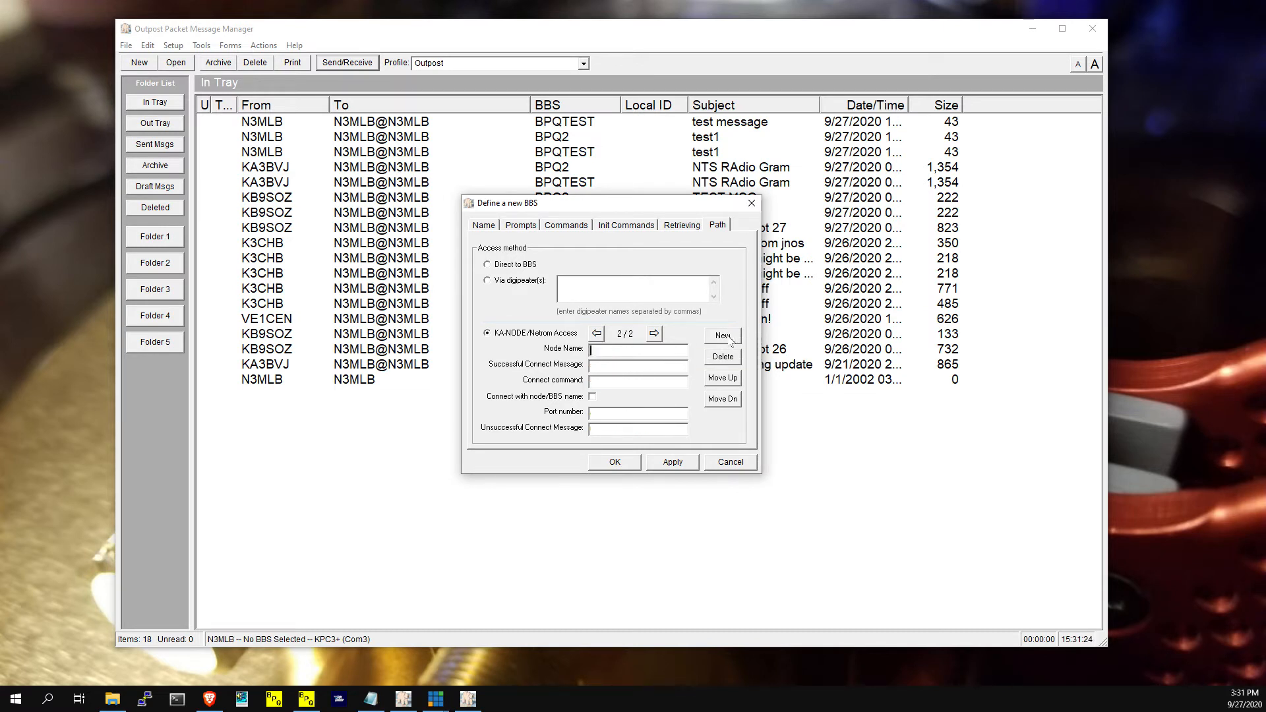
{"action": "type", "text": "KA3BVJ-1"}
{"action": "key", "text": "Tab"}
{"action": "type", "text": "C"}
{"action": "key", "text": "BackSpace"}
{"action": "type", "text": "###CONNECTEDC K"}
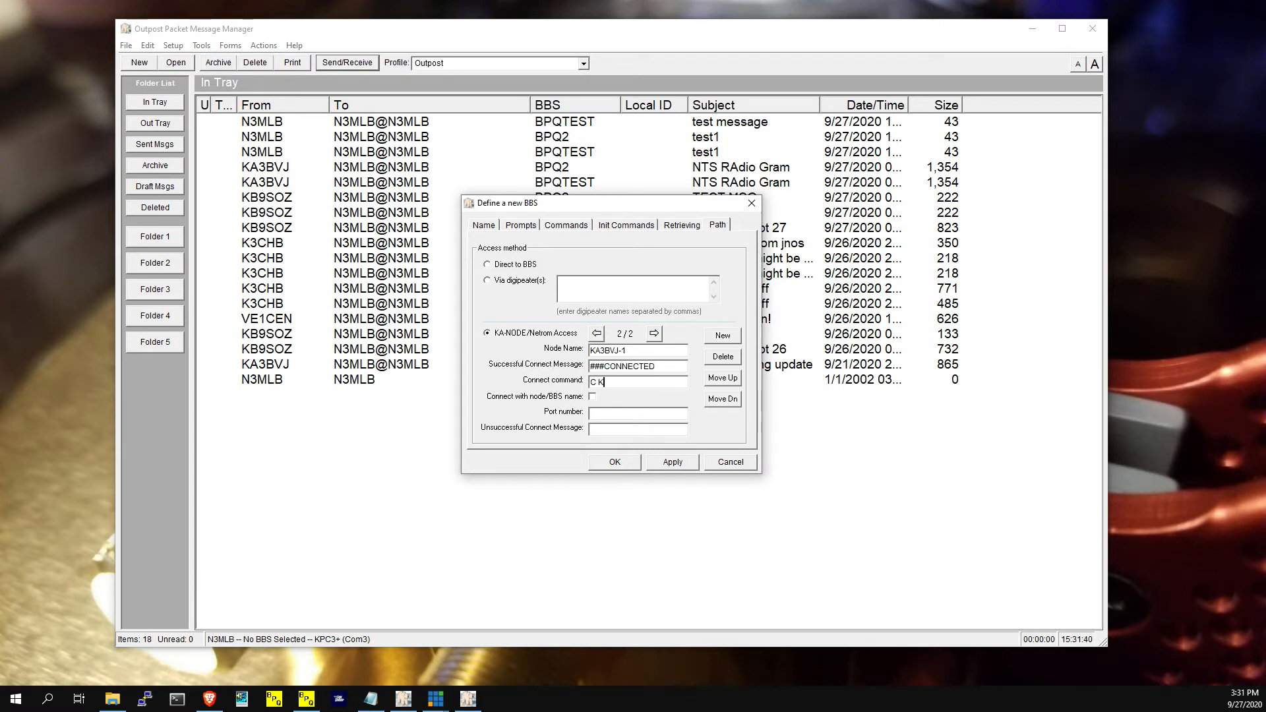
{"action": "type", "text": "A3BVJ-1"}
Set the second node's port number to 0 and unsuccessful connect message to UNSUCCESSSFUL, and apply the new BBS definition.
{"action": "left_click", "coordinate": [611, 413]}
{"action": "type", "text": "0"}
{"action": "key", "text": "Tab"}
{"action": "type", "text": "UNSUCCESSSFUL"}
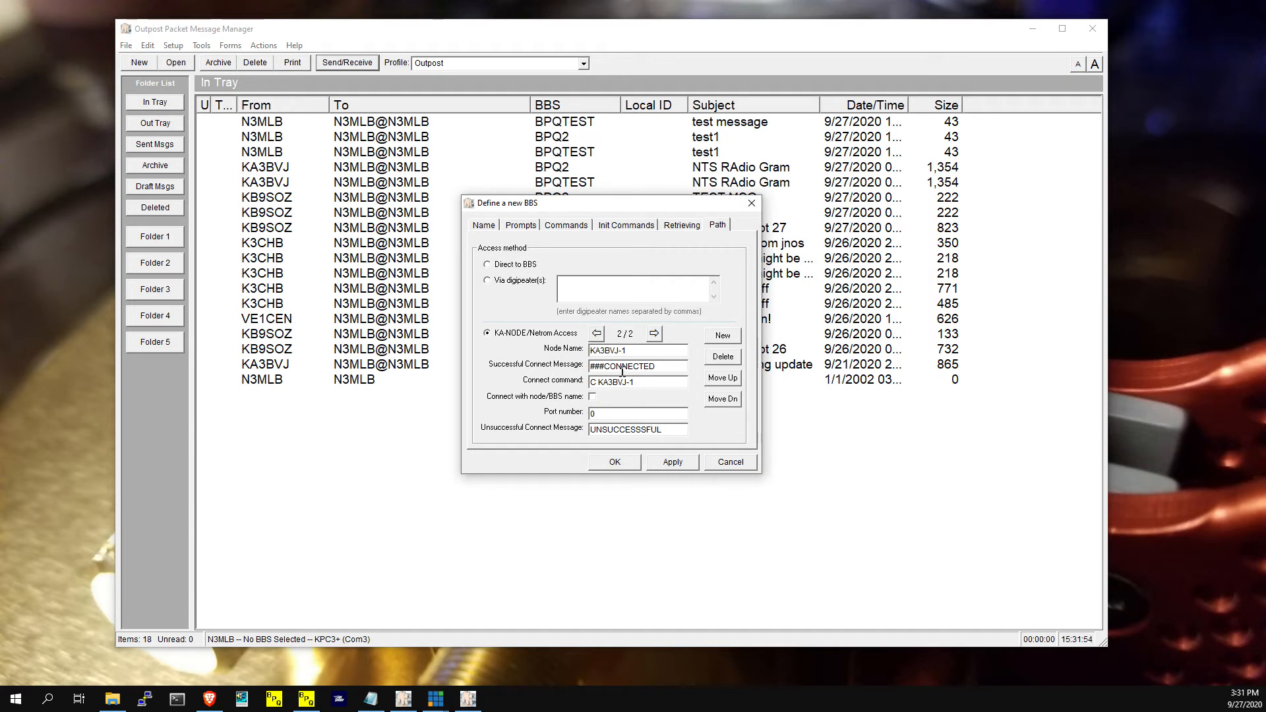
{"action": "left_click", "coordinate": [672, 462]}
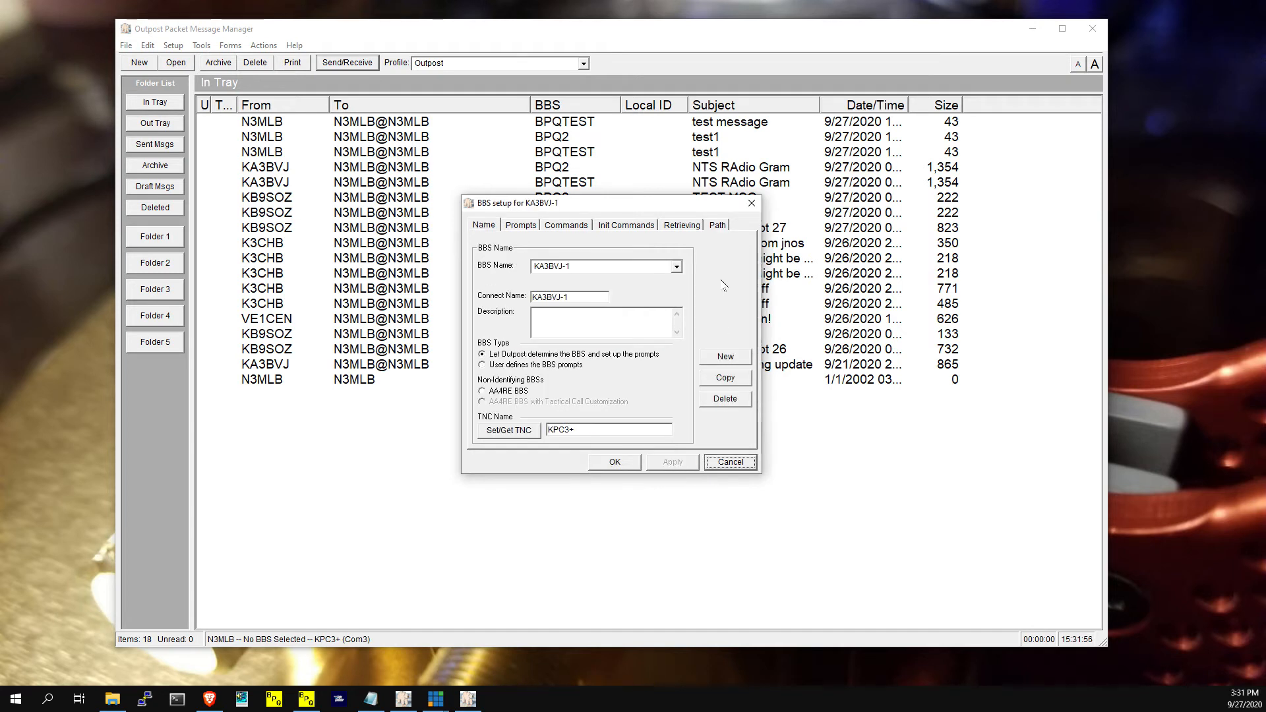
Check the connect messages and commands of both path nodes and confirm the KA3BVJ-1 BBS setup.
{"action": "left_click", "coordinate": [717, 224]}
{"action": "key", "text": "Tab"}
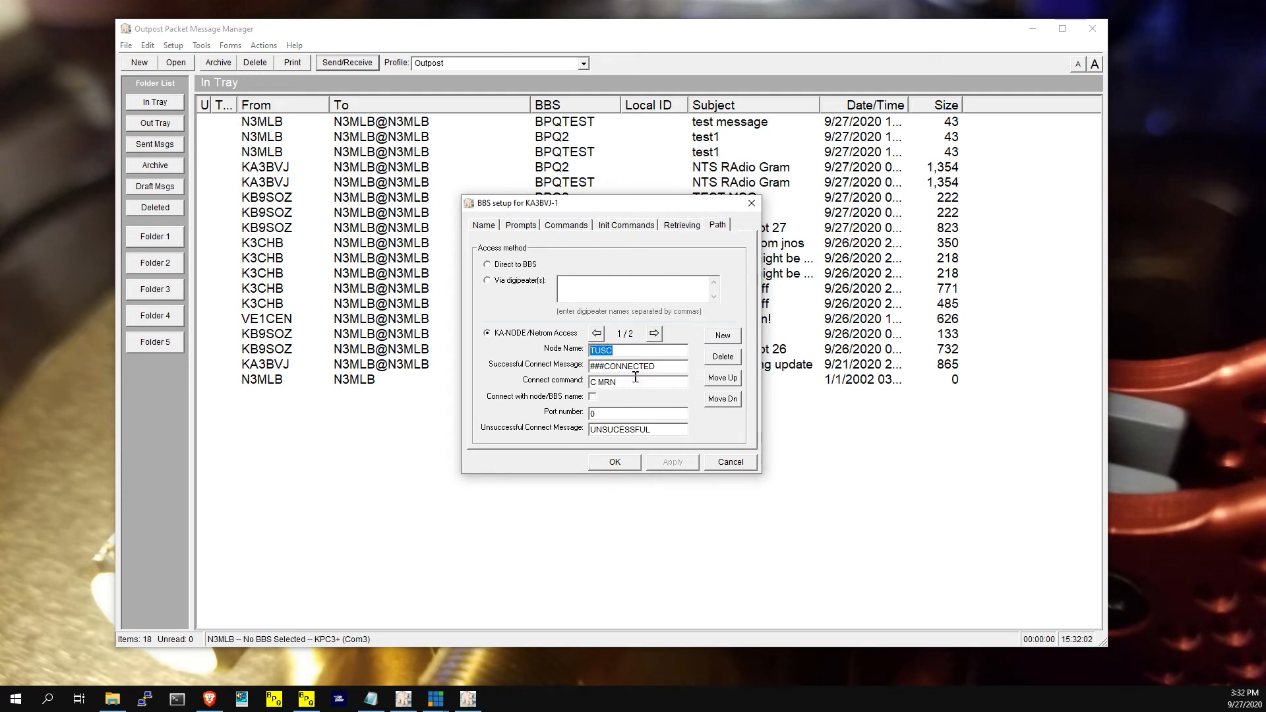
{"action": "left_click_drag", "start_coordinate": [657, 366], "coordinate": [585, 367]}
{"action": "left_click_drag", "start_coordinate": [643, 381], "coordinate": [586, 382]}
{"action": "left_click", "coordinate": [653, 334]}
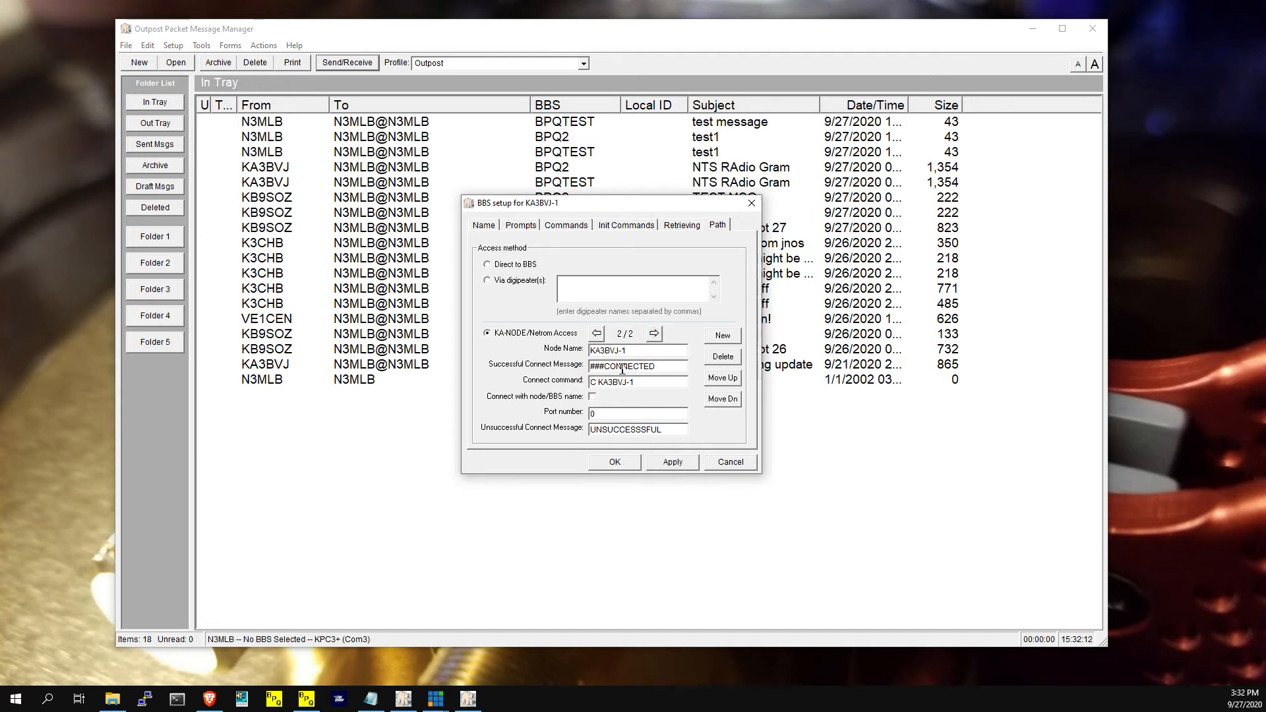
{"action": "left_click_drag", "start_coordinate": [672, 366], "coordinate": [578, 381]}
{"action": "left_click", "coordinate": [630, 464]}
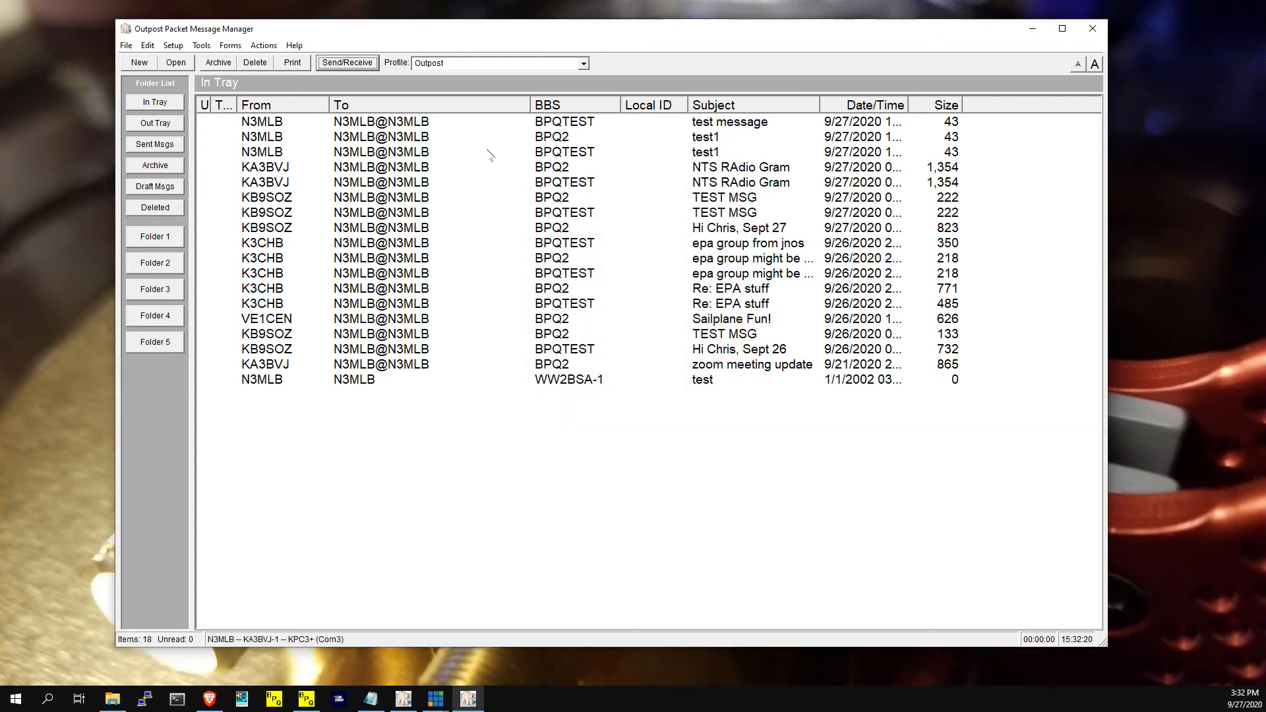
{"action": "left_click", "coordinate": [355, 65]}
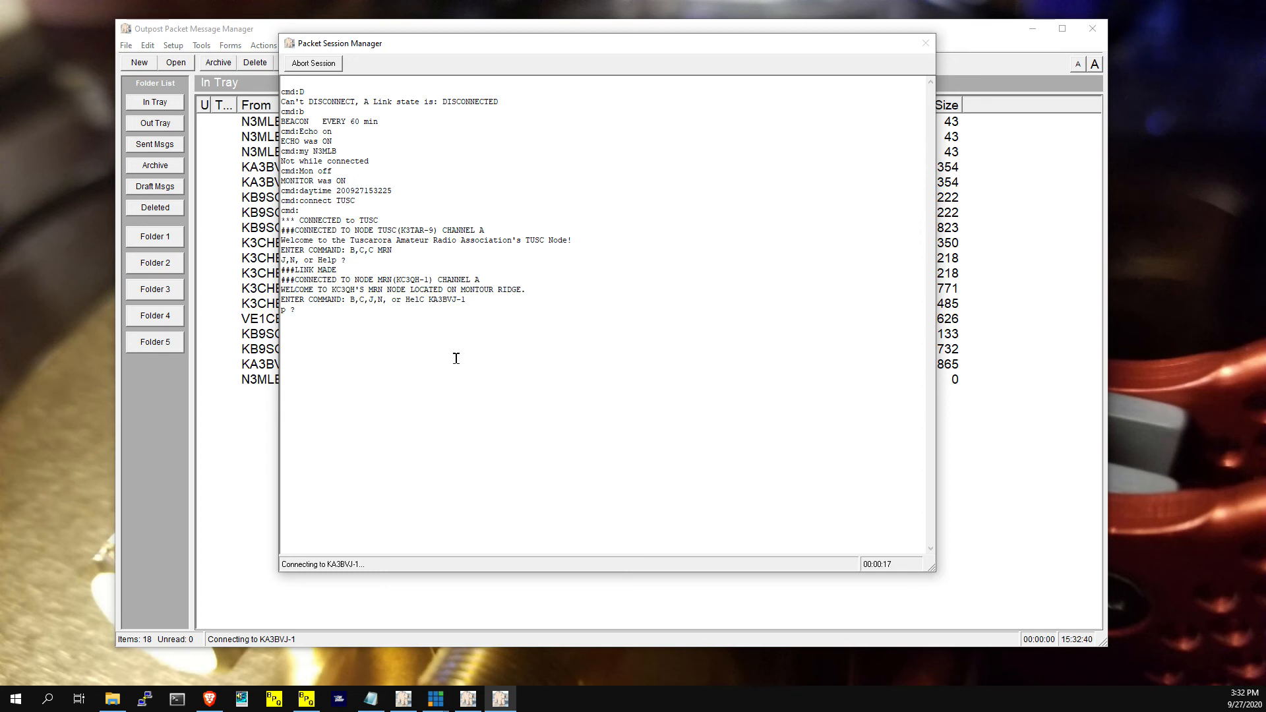
{"action": "left_click_drag", "start_coordinate": [419, 302], "coordinate": [465, 302]}
{"action": "left_click", "coordinate": [499, 444]}
{"action": "left_click", "coordinate": [306, 698]}
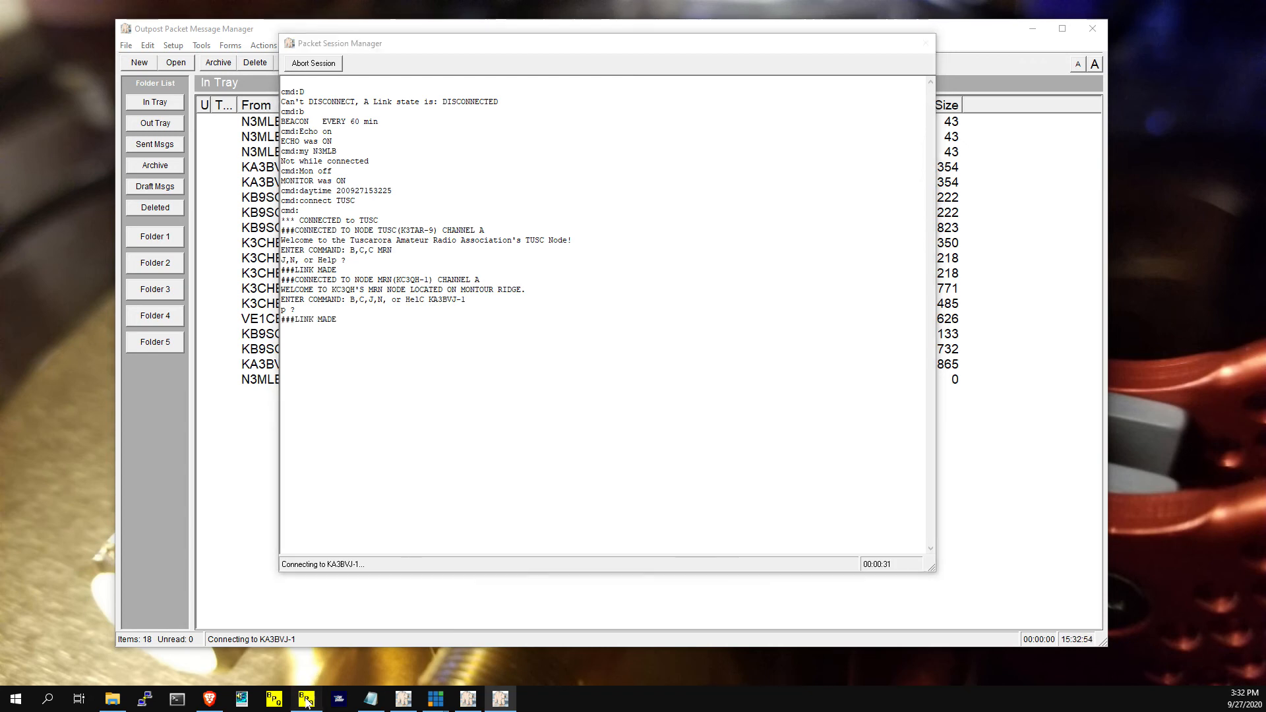
{"action": "left_click", "coordinate": [787, 34]}
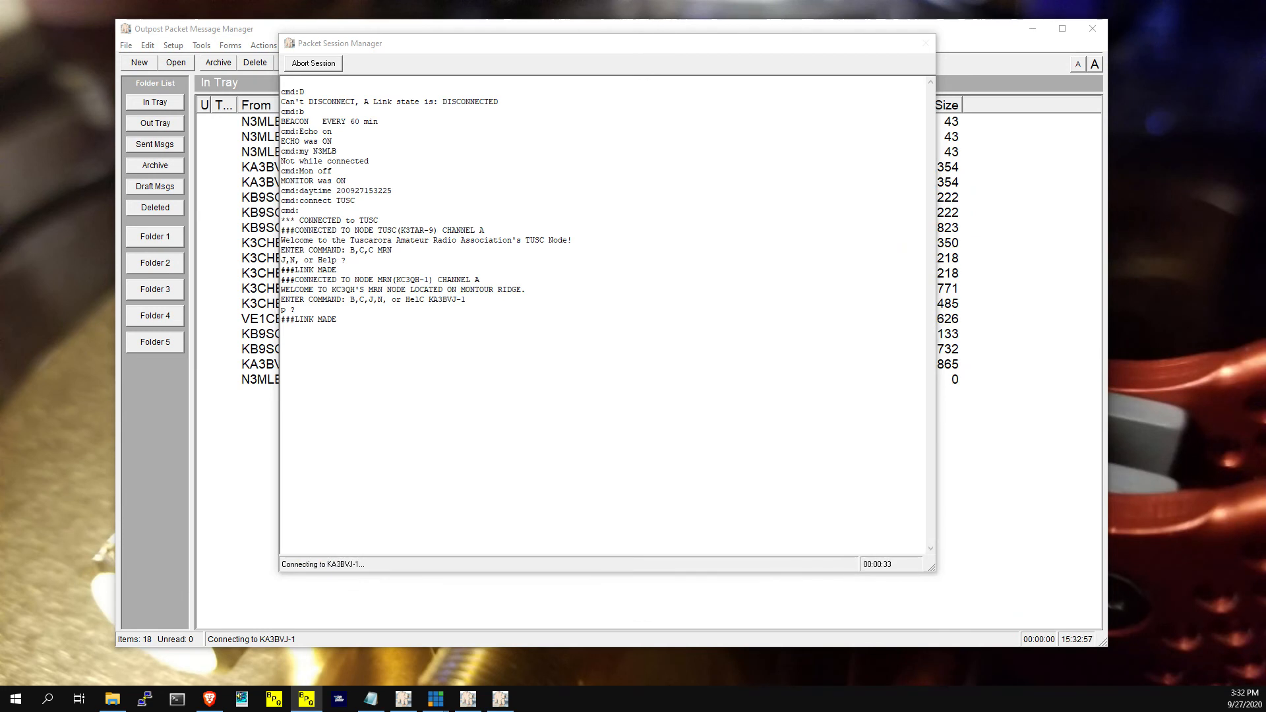
{"action": "left_click", "coordinate": [418, 47]}
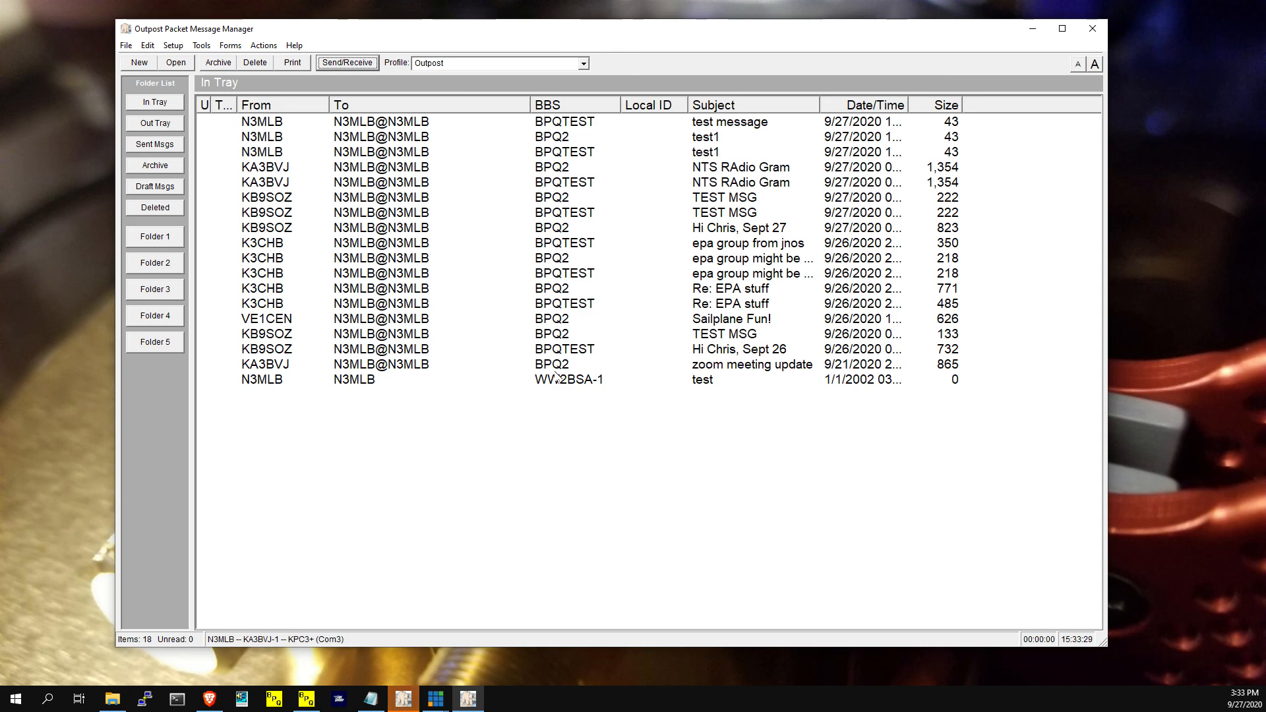
Reopen the KA3BVJ-1 BBS setup and examine the node names, connect messages and commands of both path entries.
{"action": "left_click", "coordinate": [172, 45]}
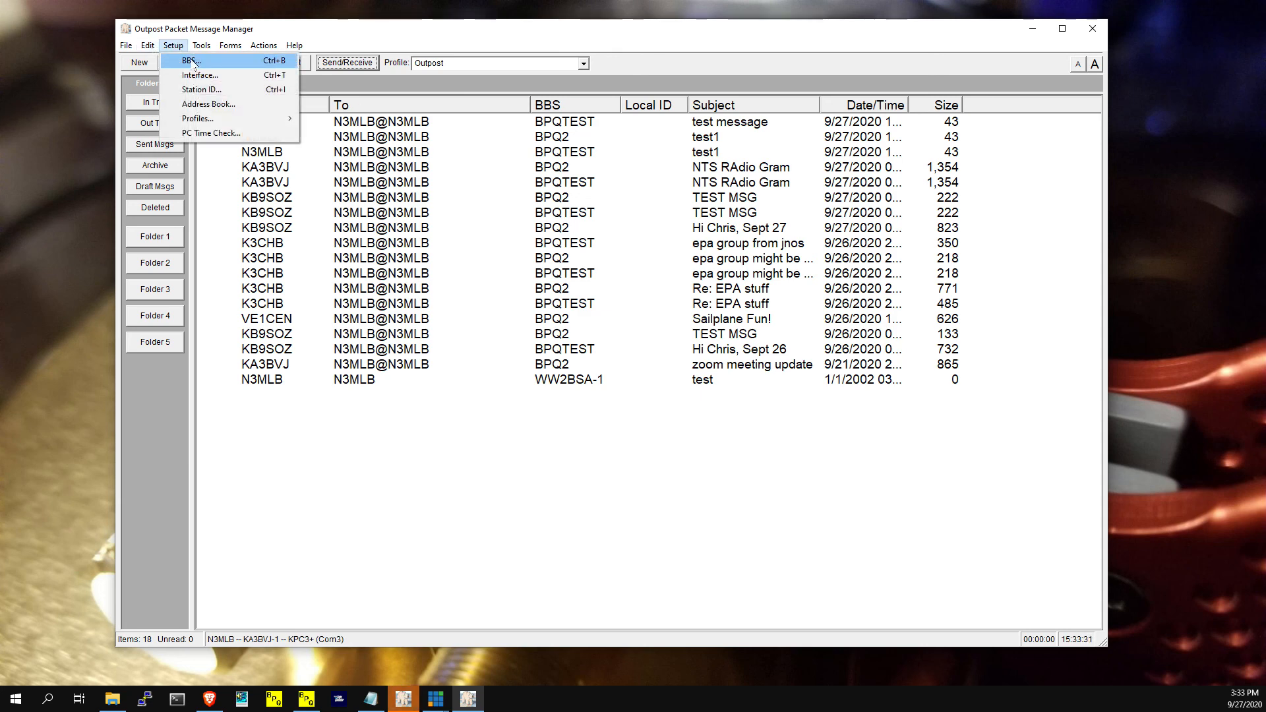
{"action": "left_click", "coordinate": [192, 60]}
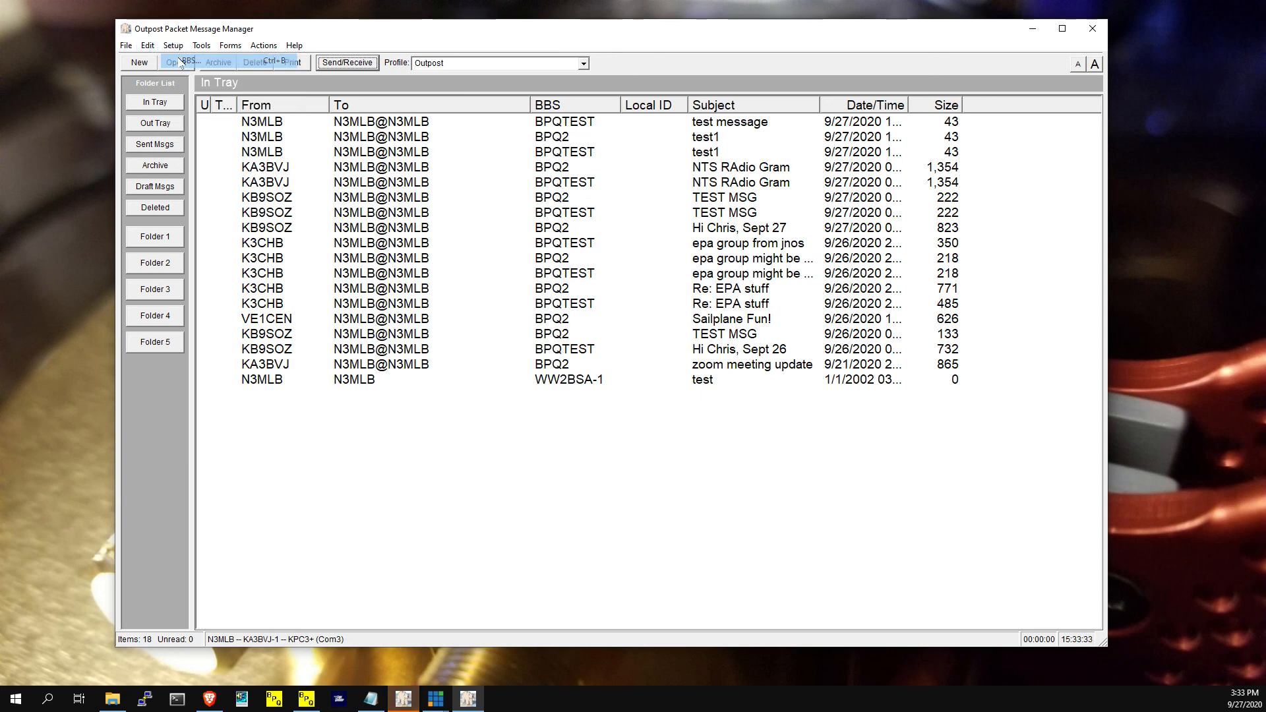
{"action": "left_click", "coordinate": [717, 225]}
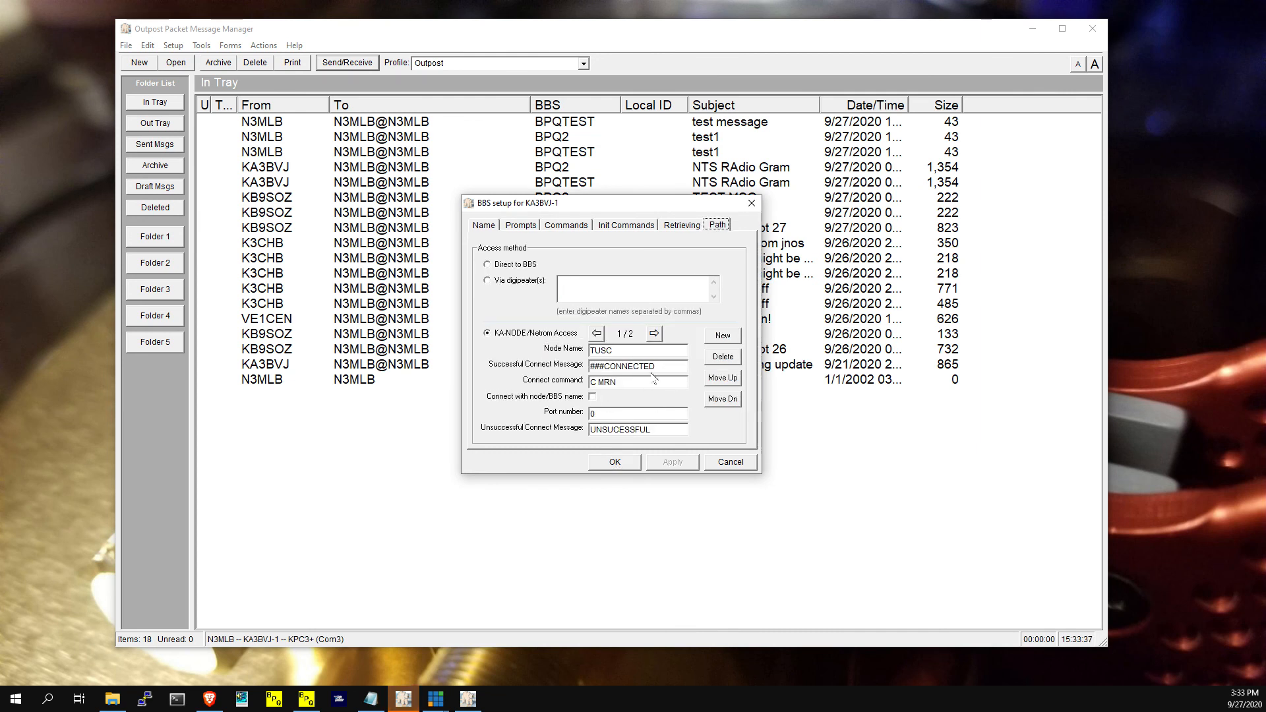
{"action": "double_click", "coordinate": [633, 348]}
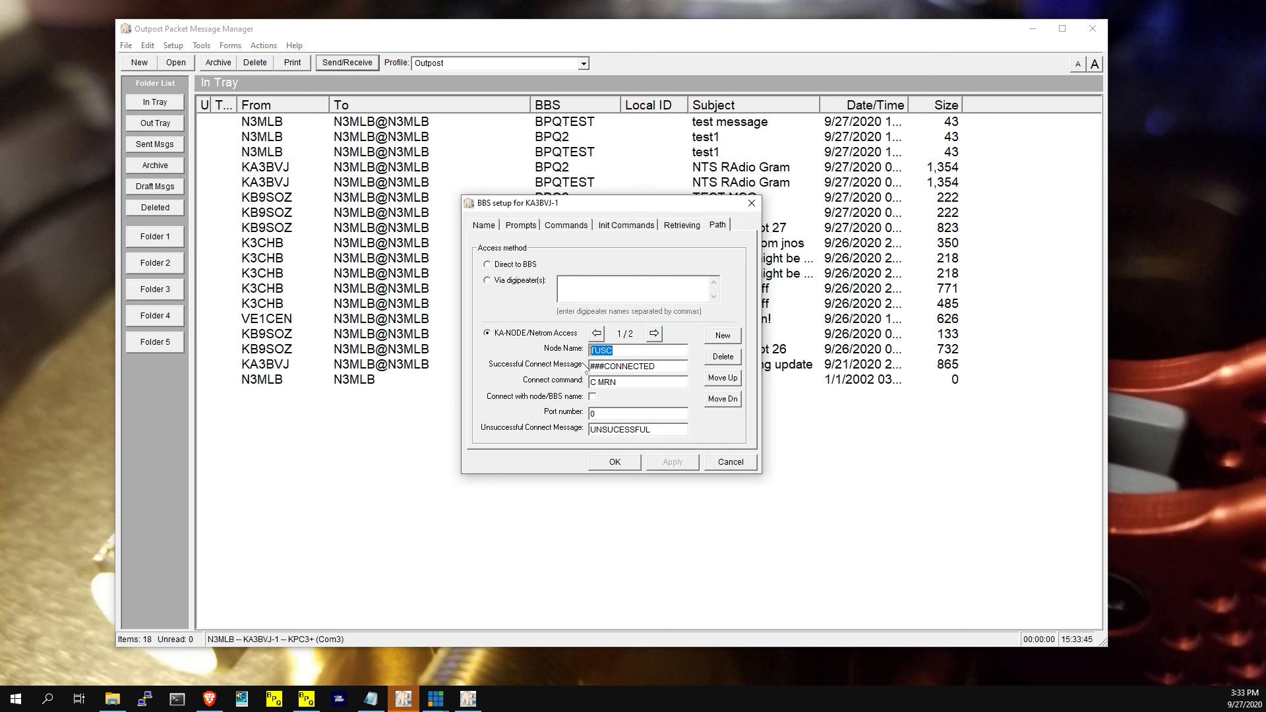
{"action": "left_click_drag", "start_coordinate": [665, 368], "coordinate": [580, 380]}
{"action": "left_click", "coordinate": [657, 334]}
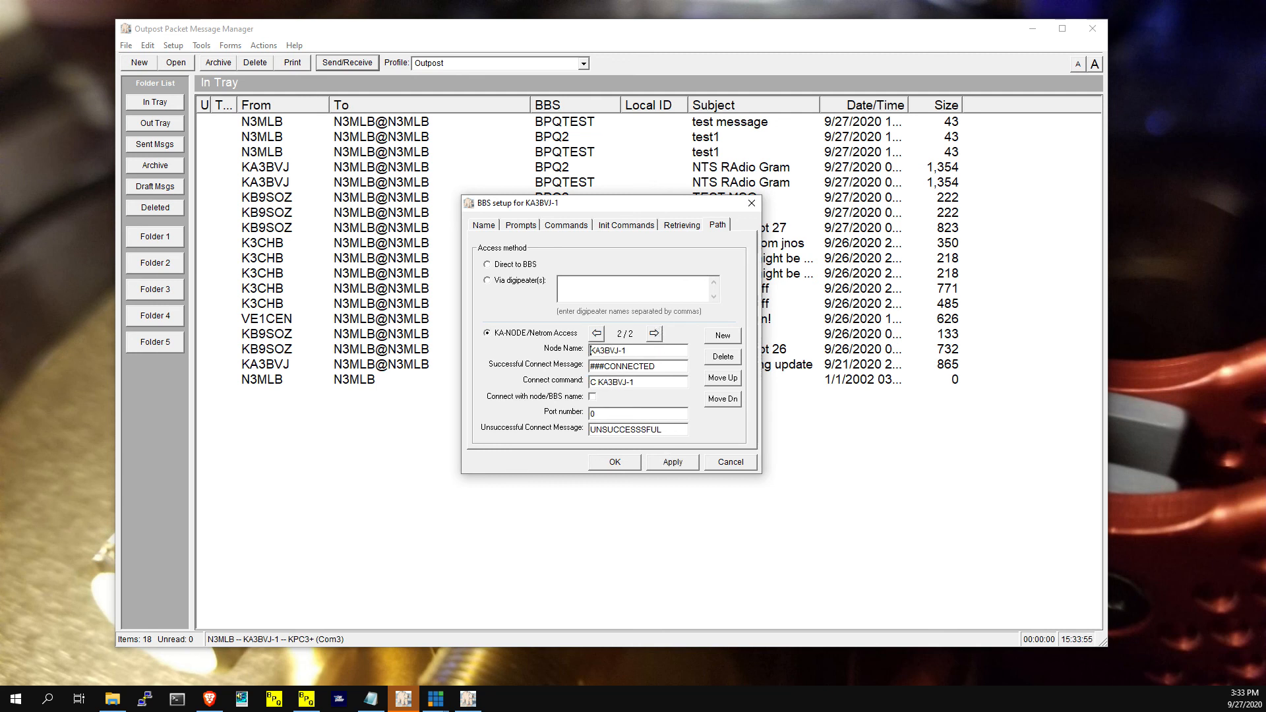
{"action": "key", "text": "alt+Tab"}
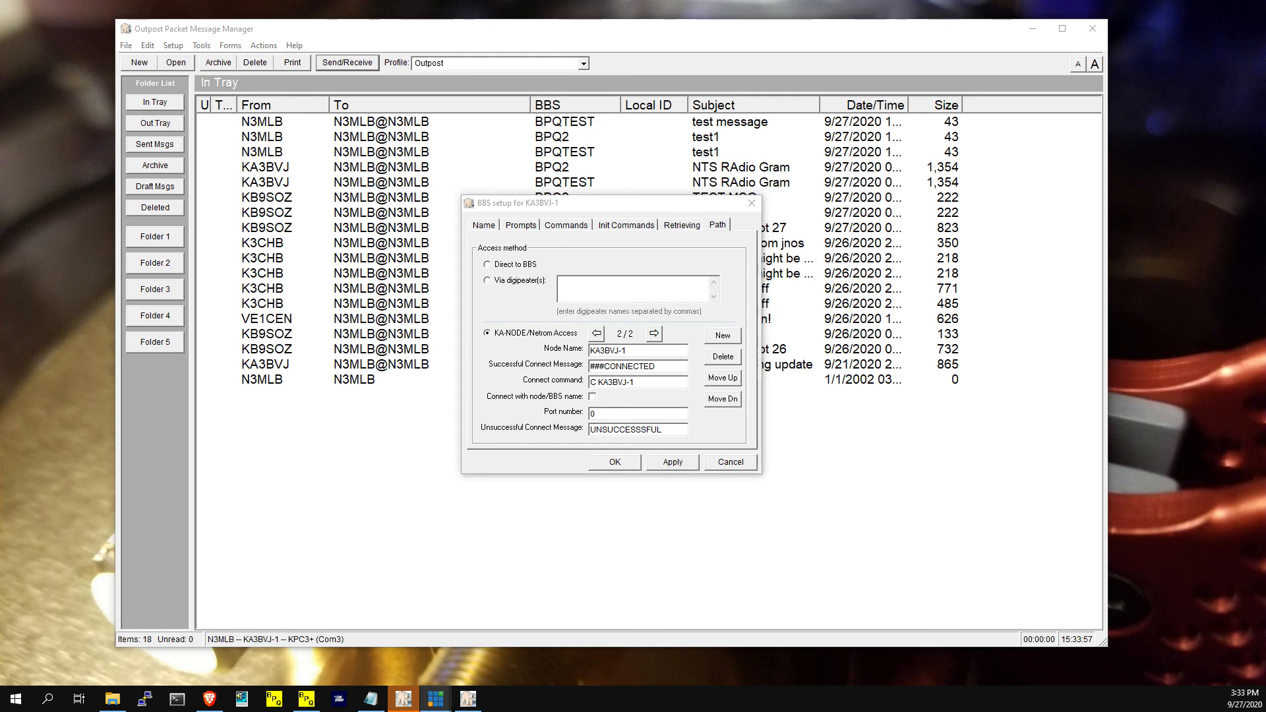